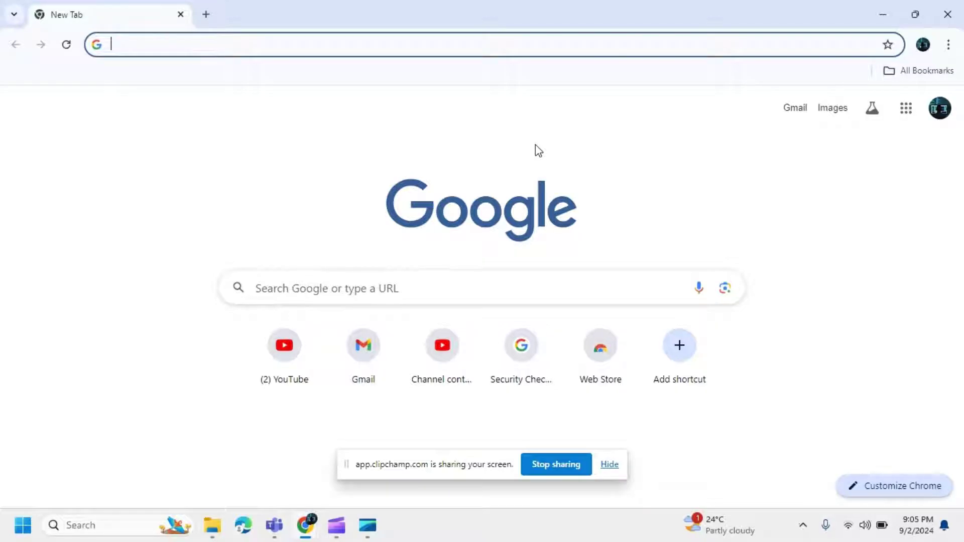
Search Google for 'microsoft credentials' using the address bar suggestion.
{"action": "type", "text": "mi"}
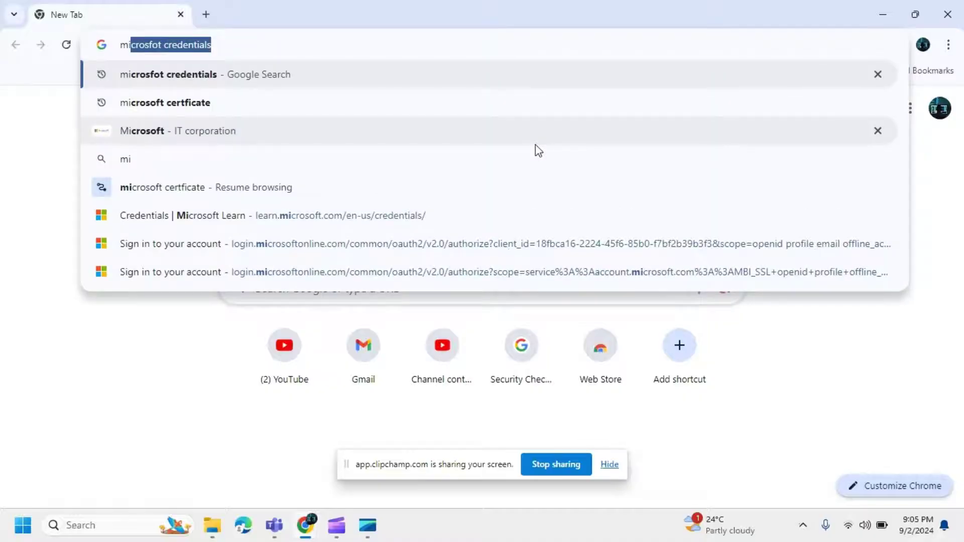
{"action": "key", "text": "Return"}
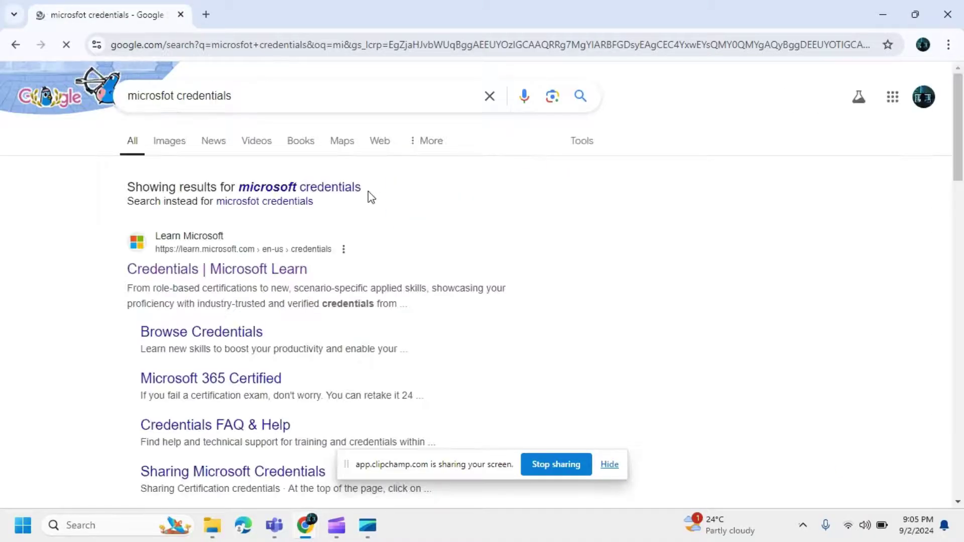
{"action": "scroll", "coordinate": [323, 197], "scroll_direction": "up", "scroll_amount": 5}
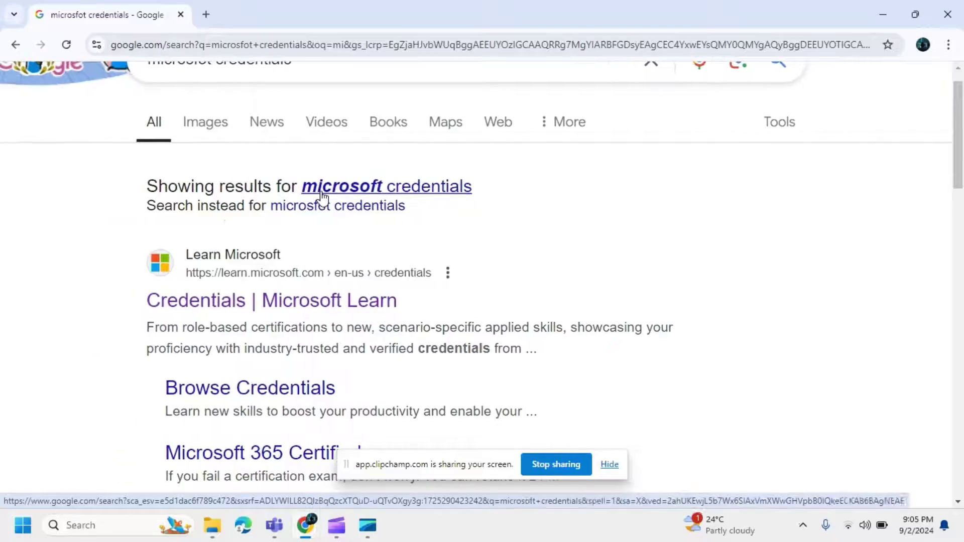
Open the Credentials | Microsoft Learn result and show the NT account dropdown.
{"action": "left_click", "coordinate": [223, 307]}
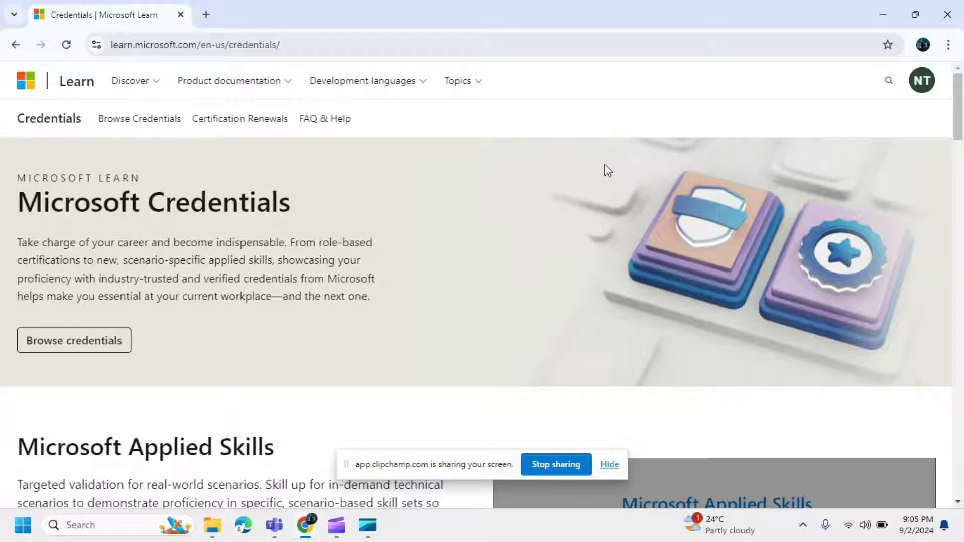
{"action": "left_click", "coordinate": [927, 92]}
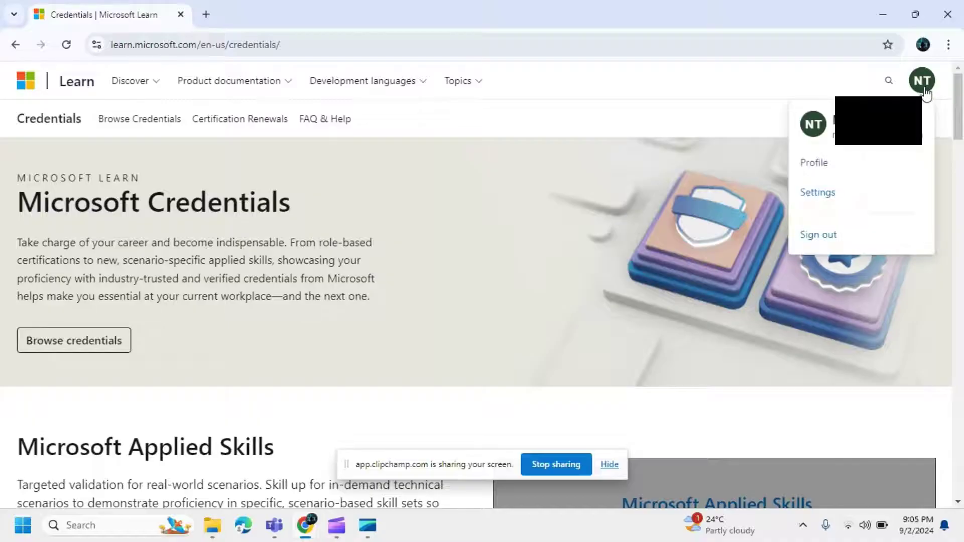
Go to the signed-in user's Microsoft Learn profile page.
{"action": "left_click", "coordinate": [810, 170]}
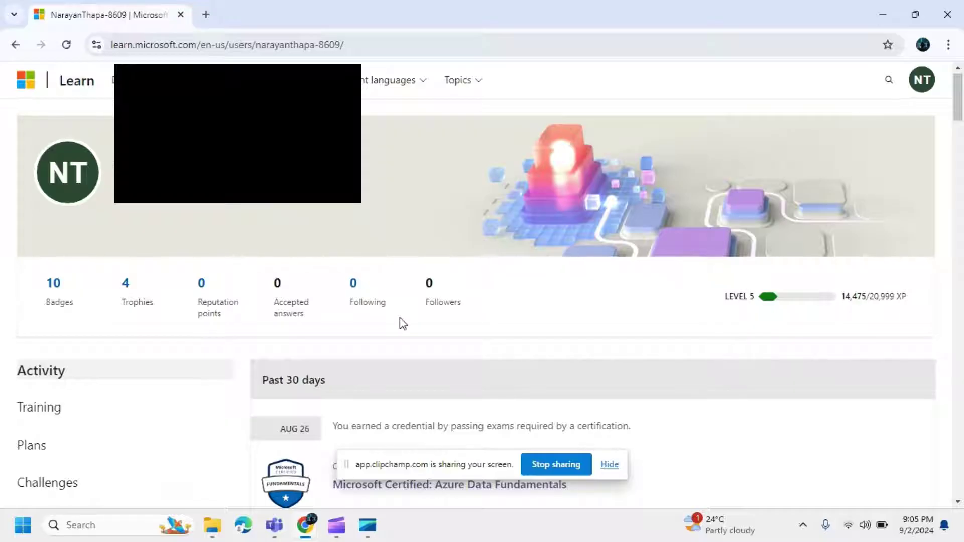
{"action": "left_click_drag", "start_coordinate": [357, 462], "coordinate": [628, 488]}
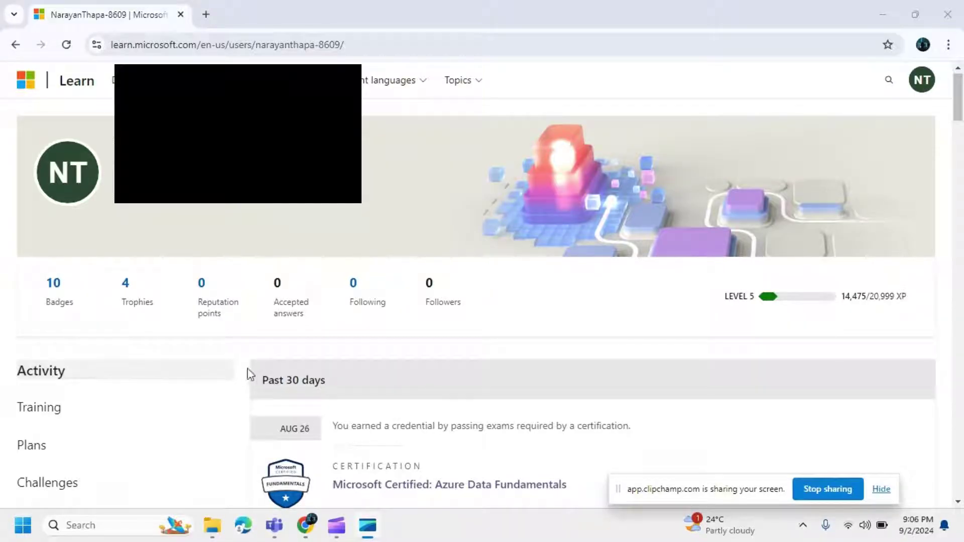
{"action": "scroll", "coordinate": [248, 372], "scroll_direction": "down", "scroll_amount": 1}
{"action": "scroll", "coordinate": [248, 372], "scroll_direction": "down", "scroll_amount": 1}
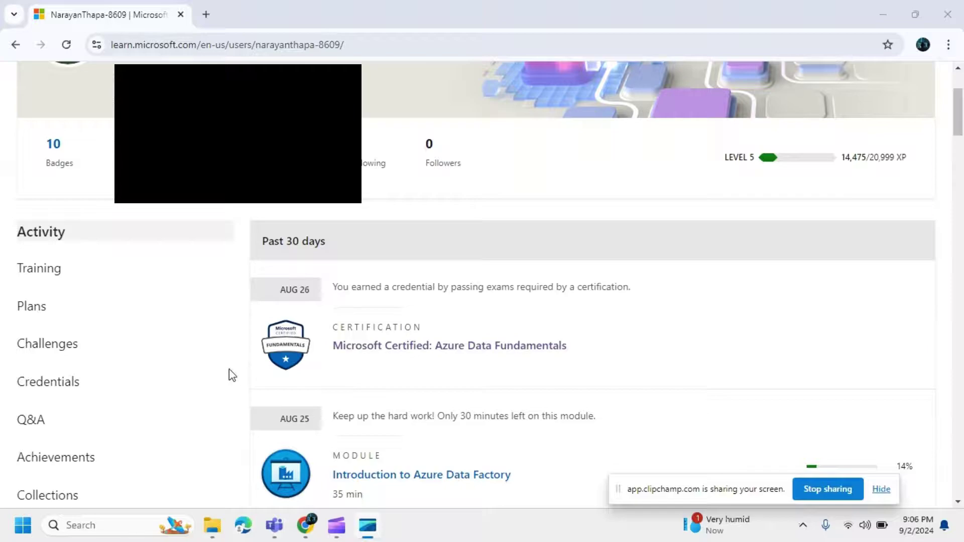
Show the Certifications tab, listing Azure Data Fundamentals earned August 26, 2024.
{"action": "left_click", "coordinate": [46, 386]}
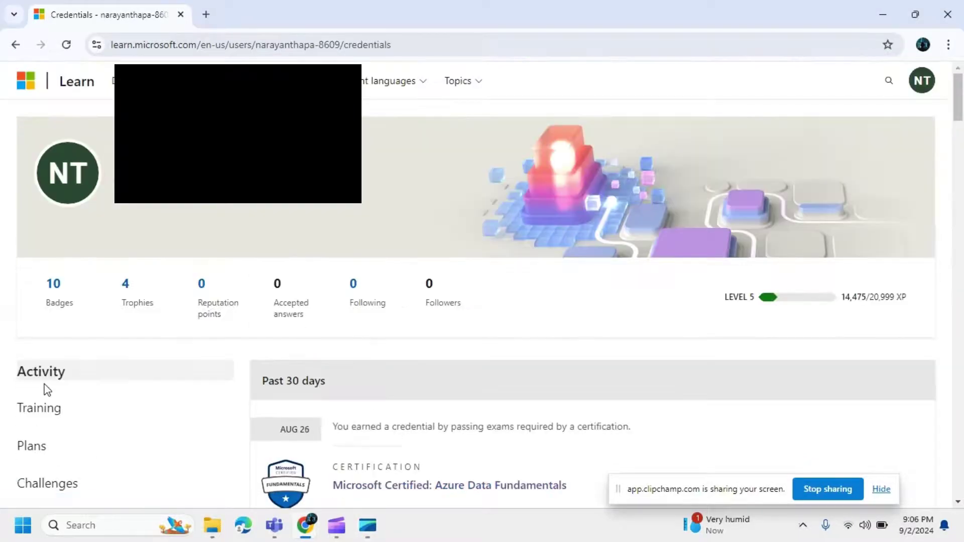
{"action": "scroll", "coordinate": [414, 432], "scroll_direction": "down", "scroll_amount": 2}
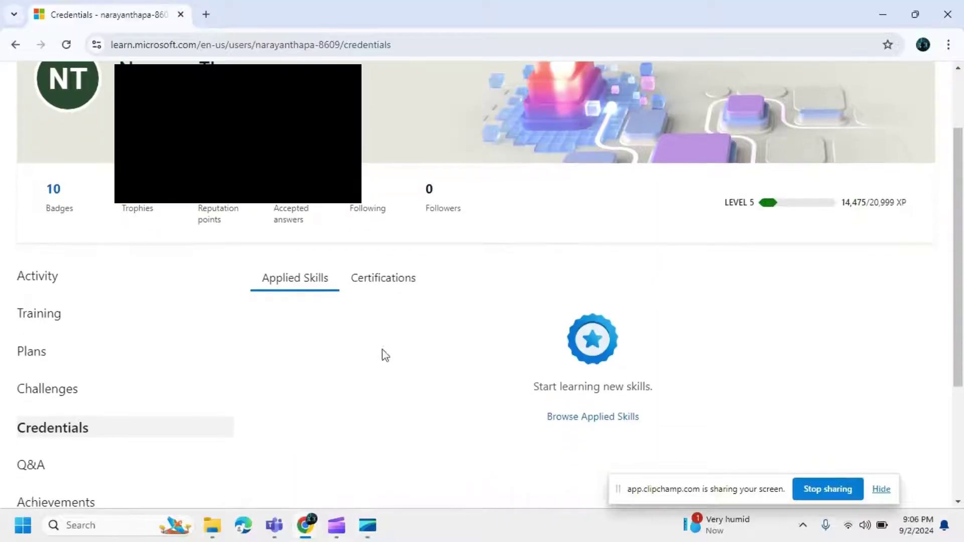
{"action": "left_click", "coordinate": [374, 285]}
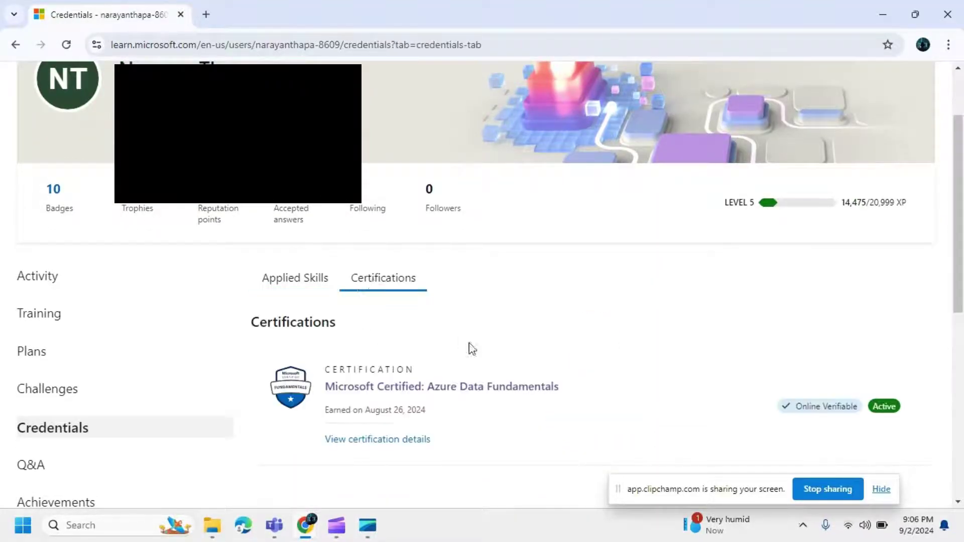
{"action": "scroll", "coordinate": [469, 344], "scroll_direction": "down", "scroll_amount": 3}
{"action": "scroll", "coordinate": [472, 349], "scroll_direction": "down", "scroll_amount": 1}
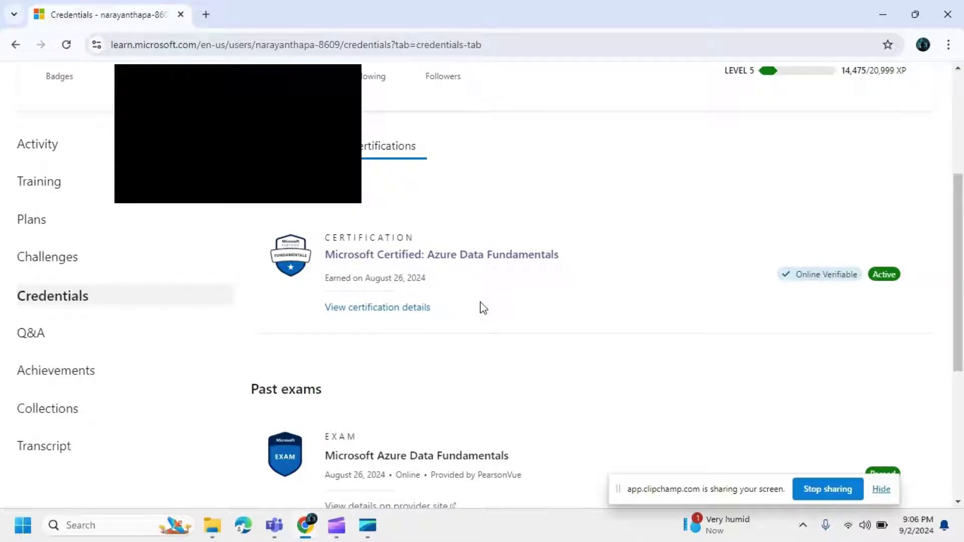
Open the Azure Data Fundamentals certification details and start printing the certificate.
{"action": "left_click", "coordinate": [398, 309]}
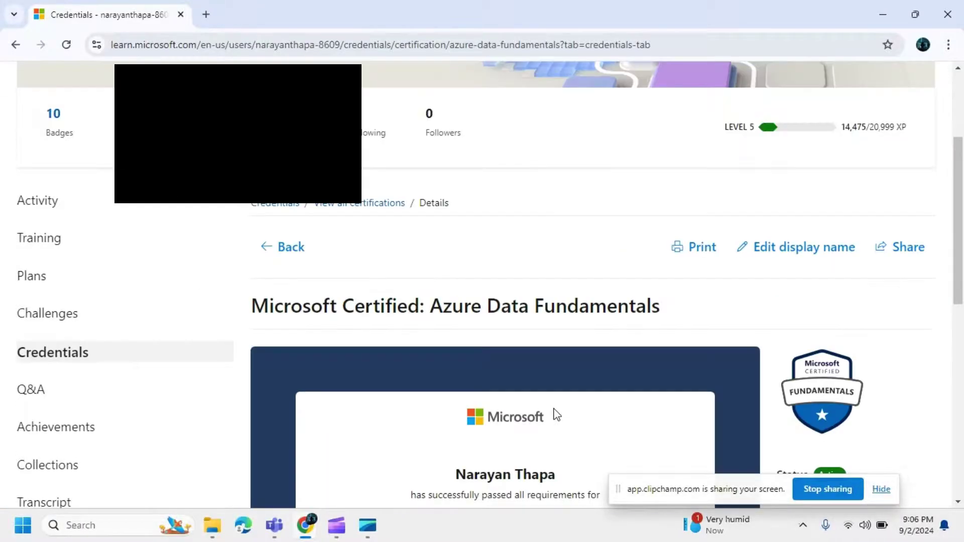
{"action": "scroll", "coordinate": [556, 415], "scroll_direction": "down", "scroll_amount": 6}
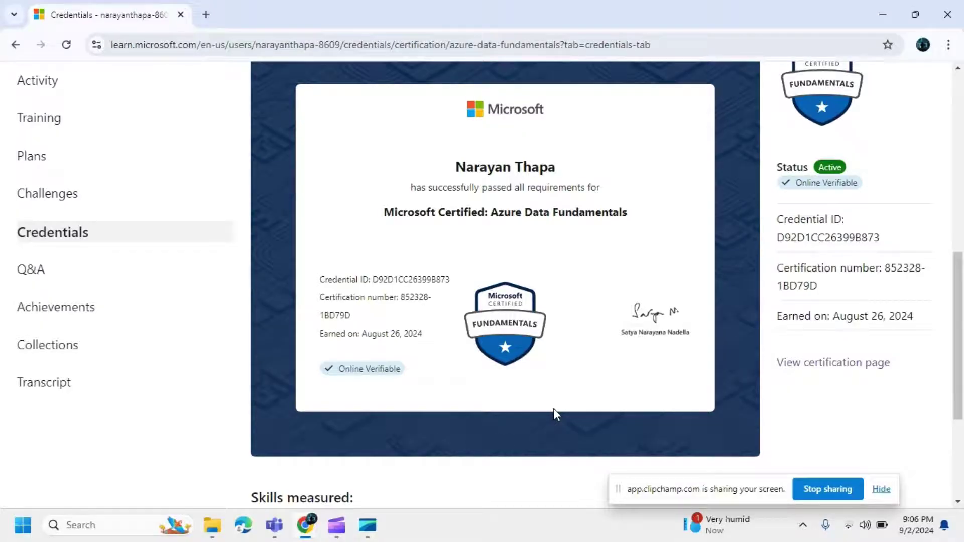
{"action": "scroll", "coordinate": [573, 341], "scroll_direction": "up", "scroll_amount": 3}
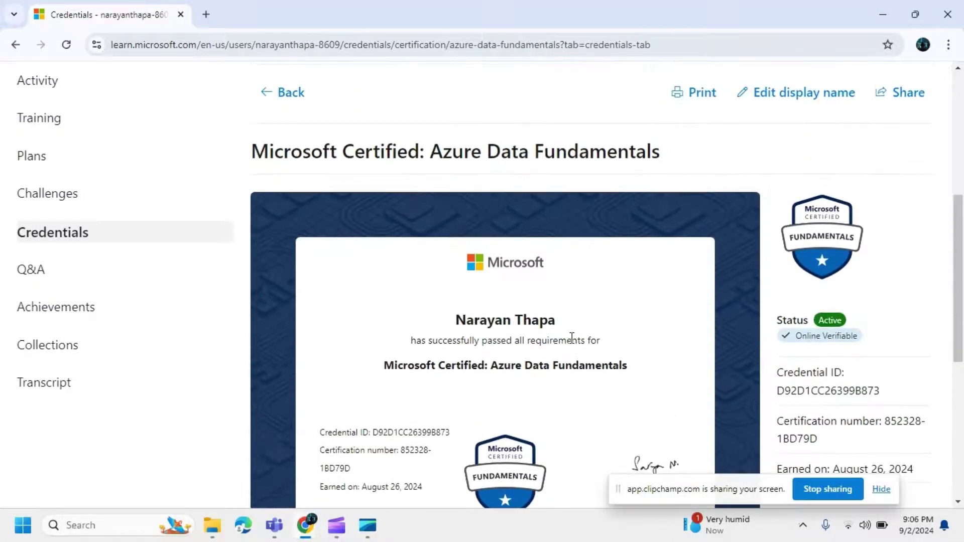
{"action": "scroll", "coordinate": [570, 337], "scroll_direction": "up", "scroll_amount": 2}
{"action": "left_click", "coordinate": [701, 162]}
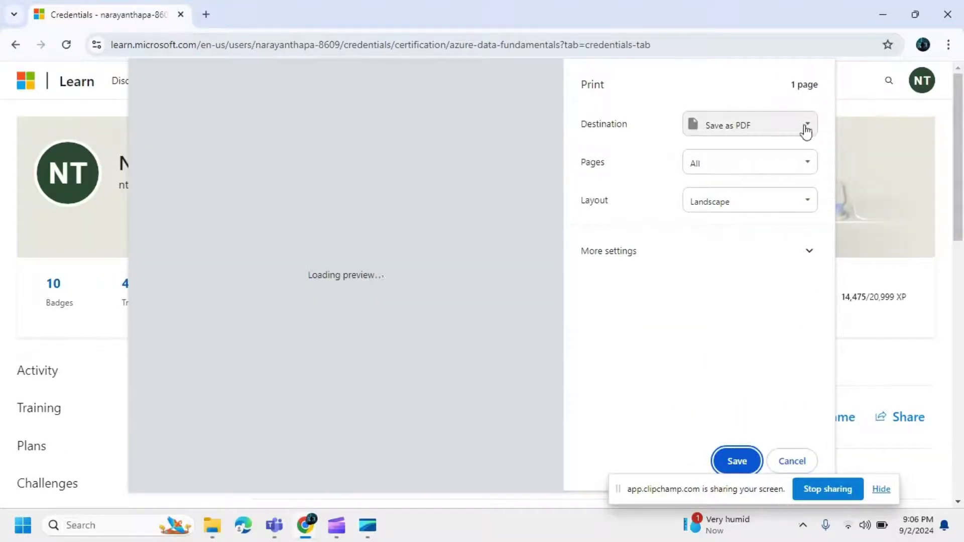
Set the print destination to Save as PDF in landscape orientation.
{"action": "left_click", "coordinate": [806, 128]}
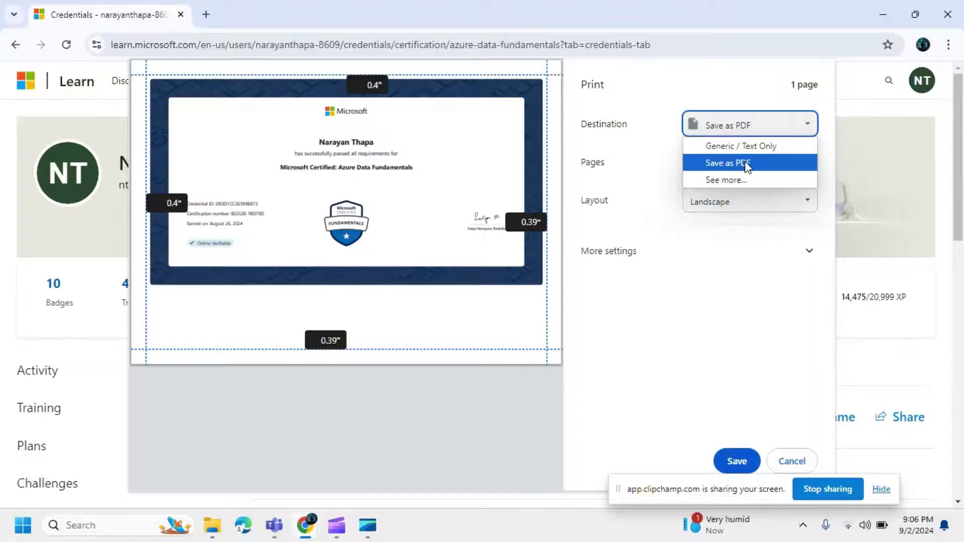
{"action": "left_click", "coordinate": [710, 256]}
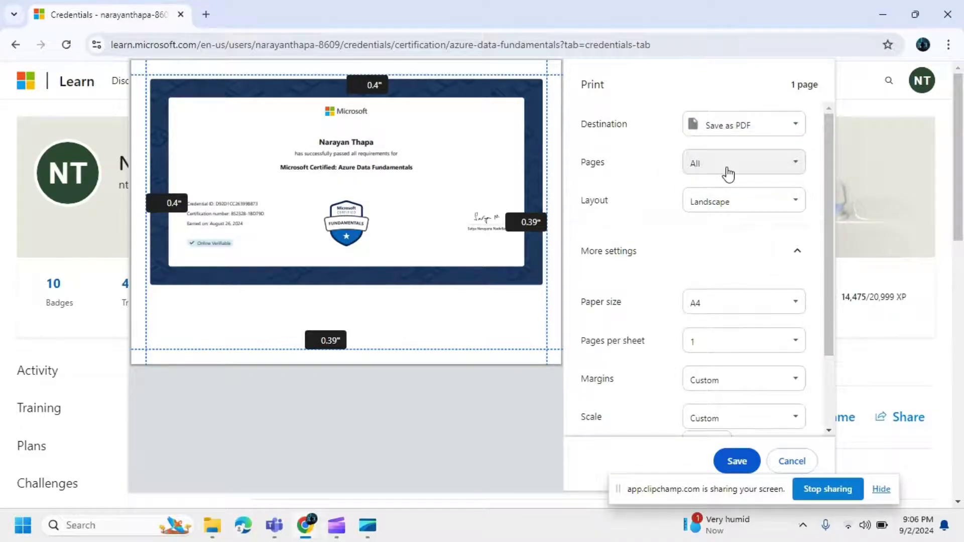
{"action": "left_click", "coordinate": [735, 206]}
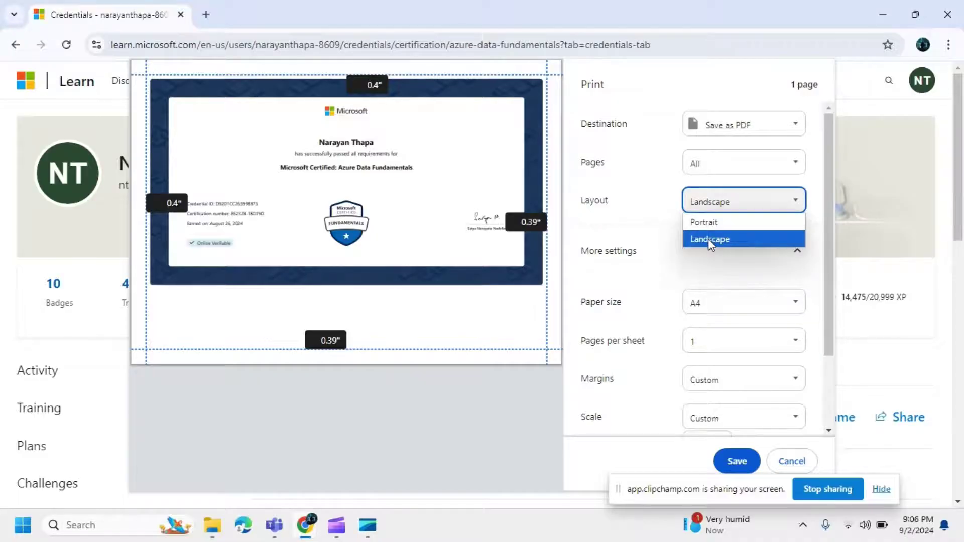
{"action": "left_click", "coordinate": [694, 279]}
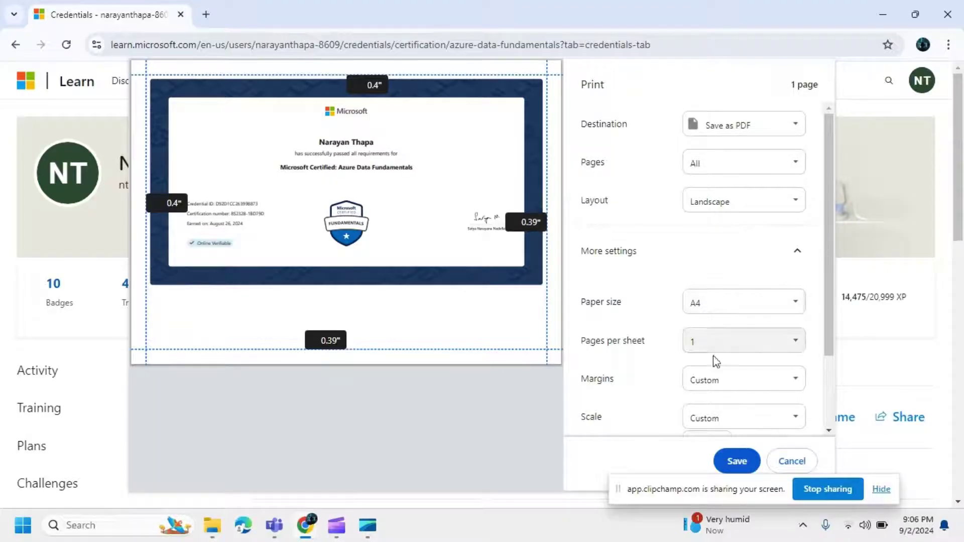
Use custom margins and leave headers and footers turned off.
{"action": "left_click", "coordinate": [718, 384]}
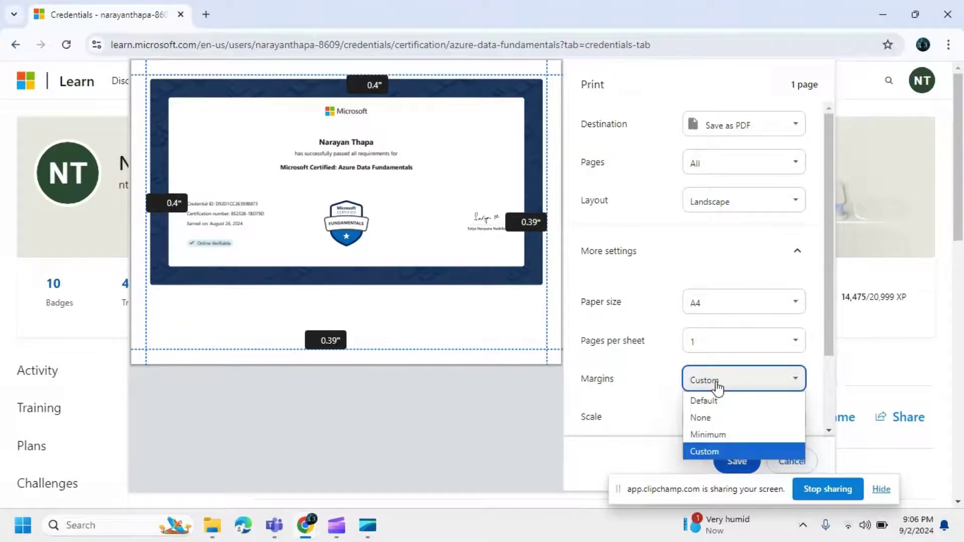
{"action": "left_click", "coordinate": [718, 386]}
{"action": "scroll", "coordinate": [720, 400], "scroll_direction": "down", "scroll_amount": 2}
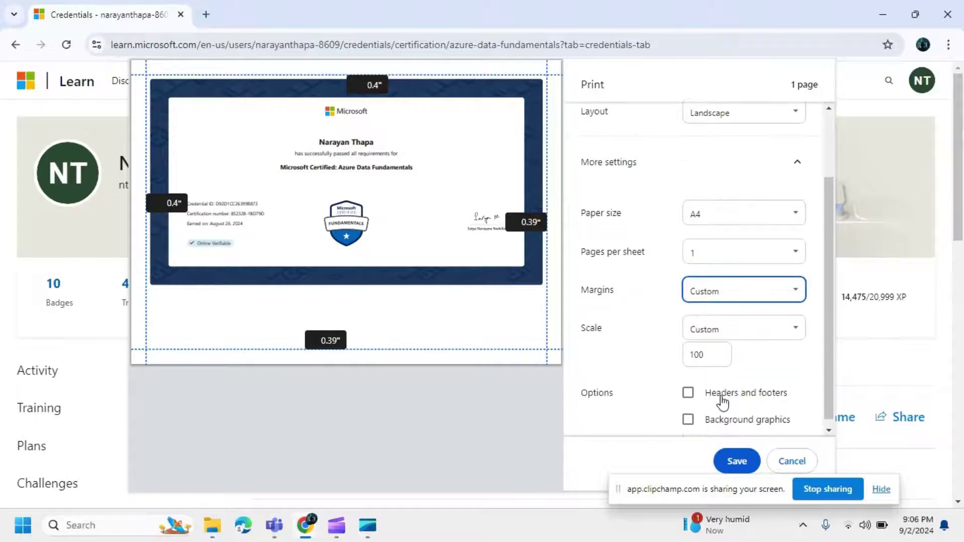
{"action": "scroll", "coordinate": [721, 402], "scroll_direction": "down", "scroll_amount": 1}
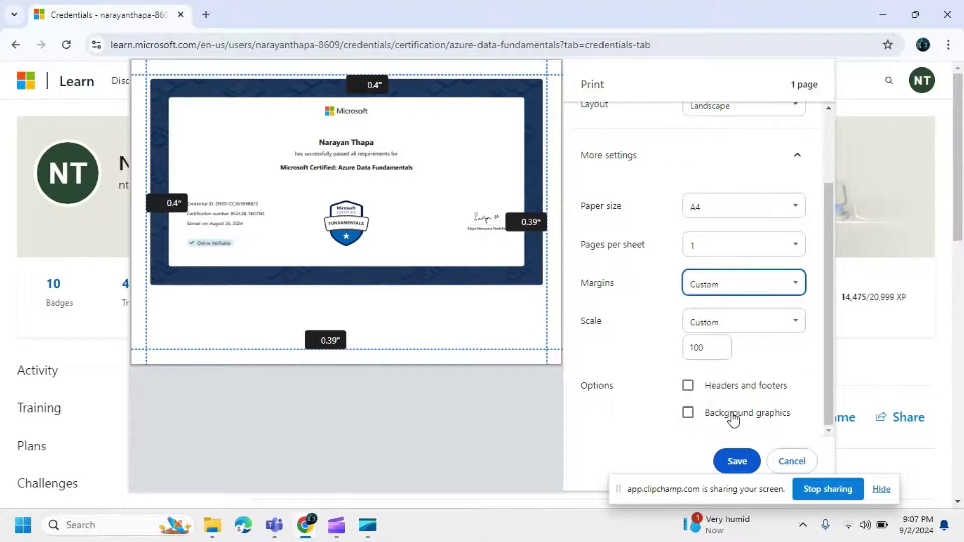
{"action": "left_click", "coordinate": [688, 386]}
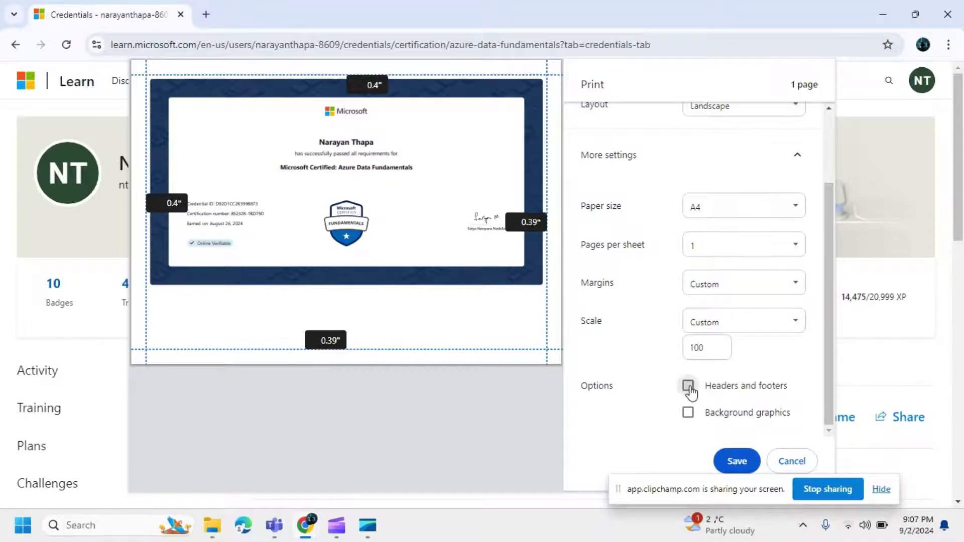
{"action": "left_click", "coordinate": [688, 386]}
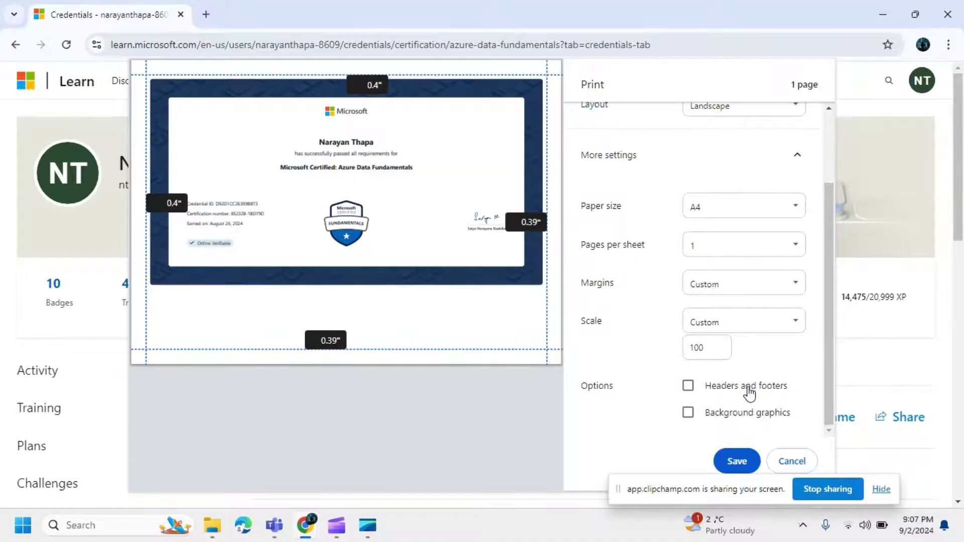
{"action": "left_click", "coordinate": [735, 462]}
{"action": "key", "text": "Return"}
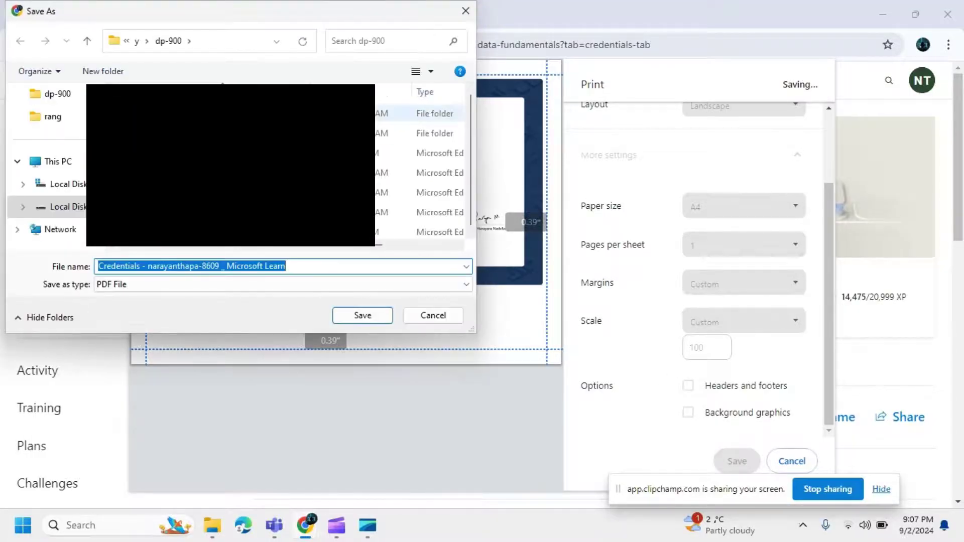
{"action": "left_click", "coordinate": [464, 16]}
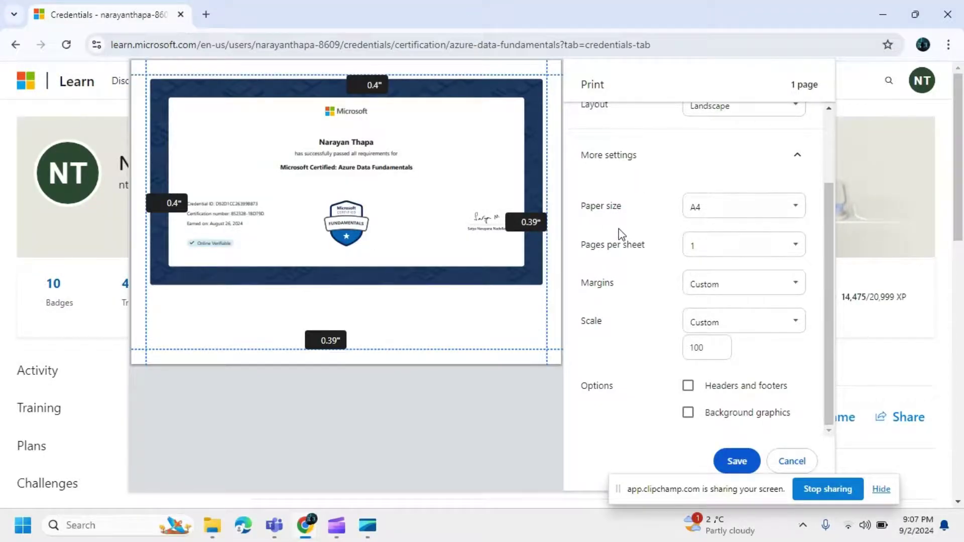
Cancel printing and scroll to the passed Azure Data Fundamentals exam under Past exams.
{"action": "left_click", "coordinate": [792, 461]}
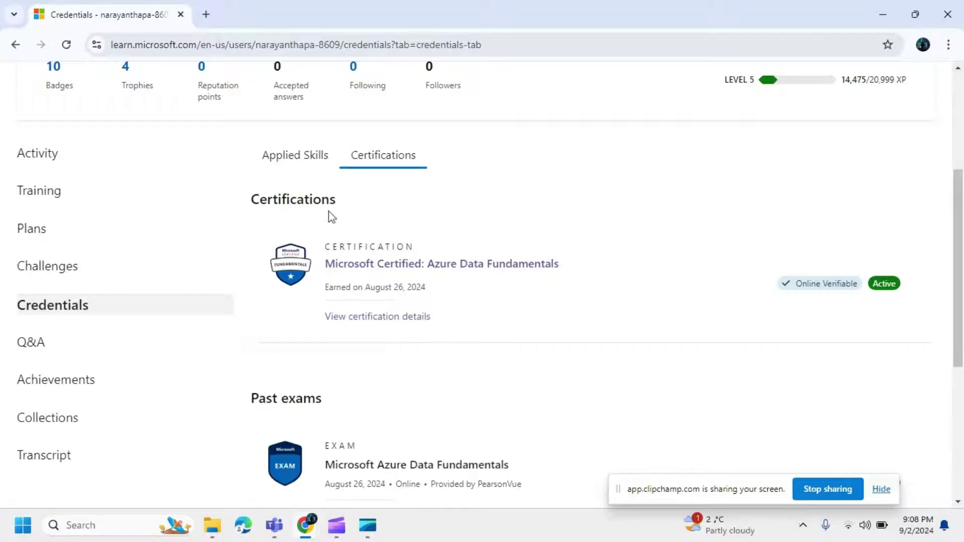
{"action": "scroll", "coordinate": [449, 390], "scroll_direction": "down", "scroll_amount": 3}
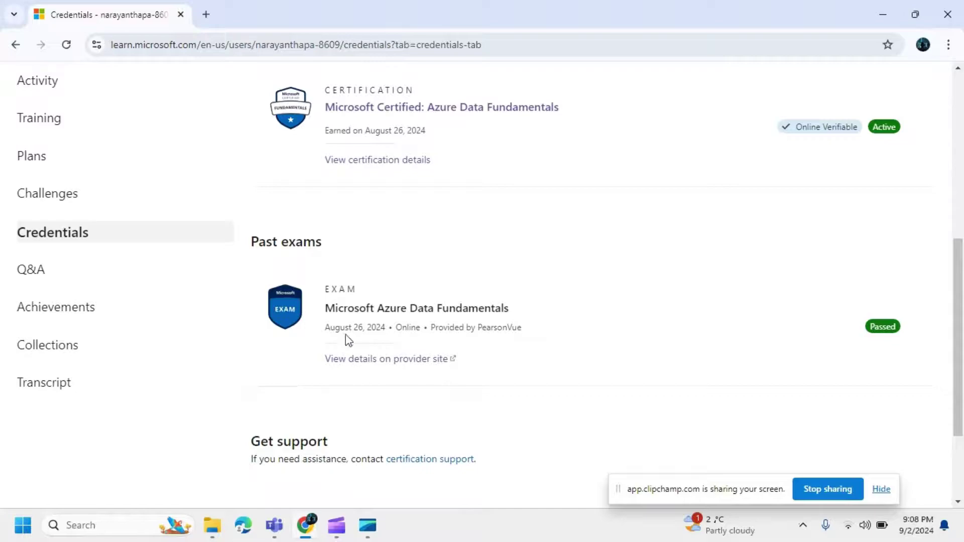
{"action": "scroll", "coordinate": [467, 280], "scroll_direction": "up", "scroll_amount": 2}
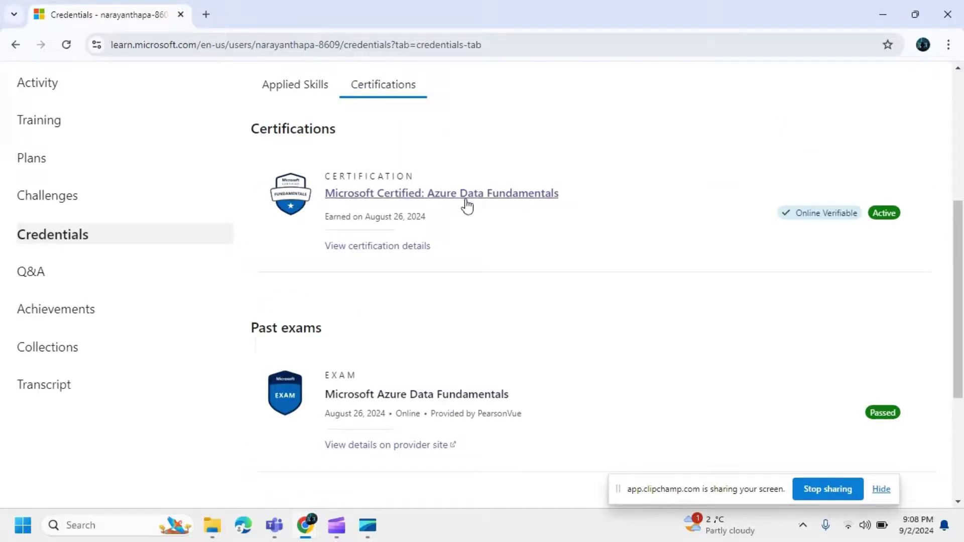
{"action": "scroll", "coordinate": [530, 285], "scroll_direction": "down", "scroll_amount": 2}
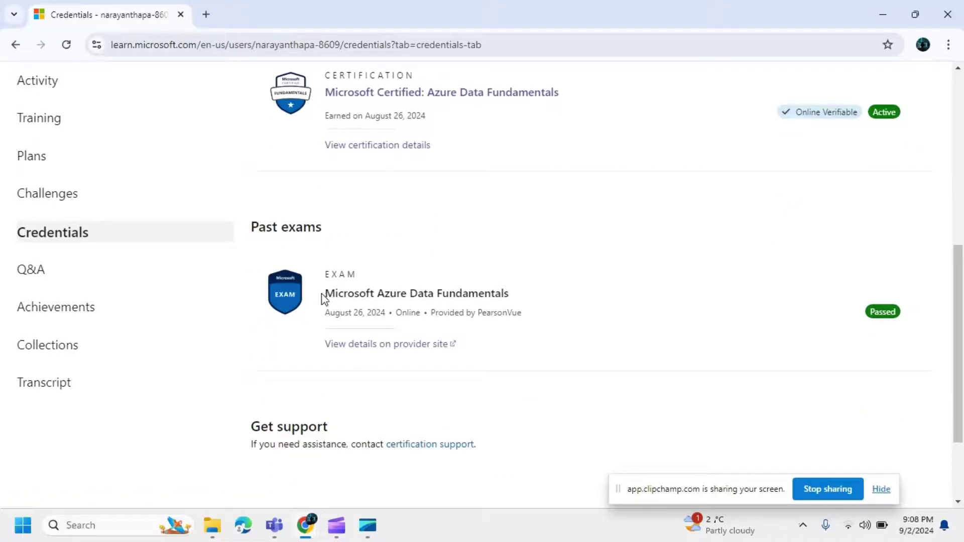
{"action": "left_click_drag", "start_coordinate": [324, 298], "coordinate": [516, 305]}
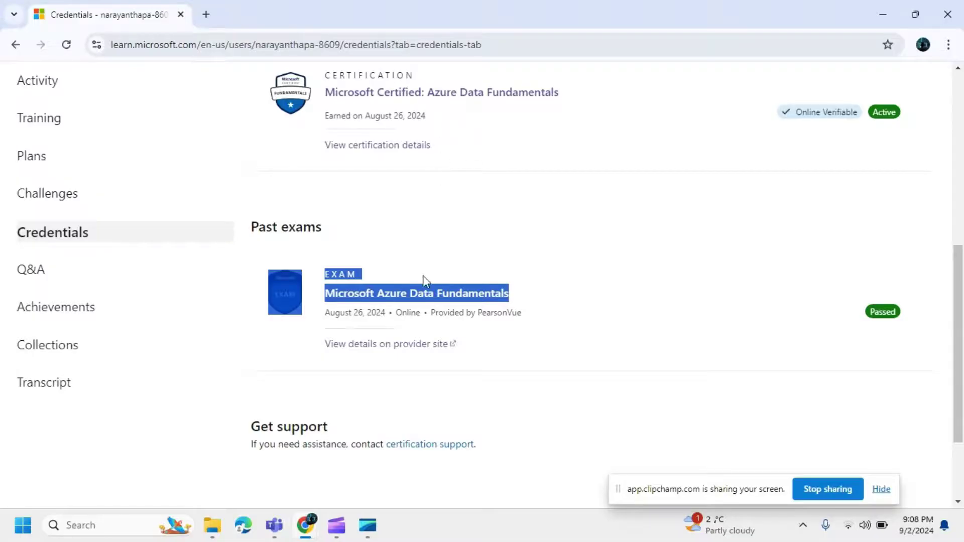
{"action": "left_click", "coordinate": [495, 262]}
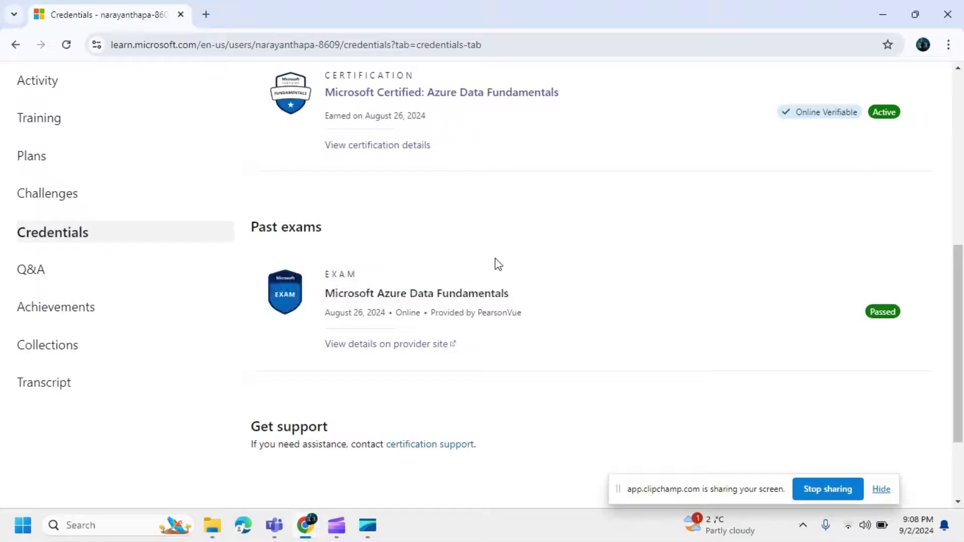
View the exam on the provider site and submit the Transfer to Pearson VUE form.
{"action": "left_click", "coordinate": [387, 350]}
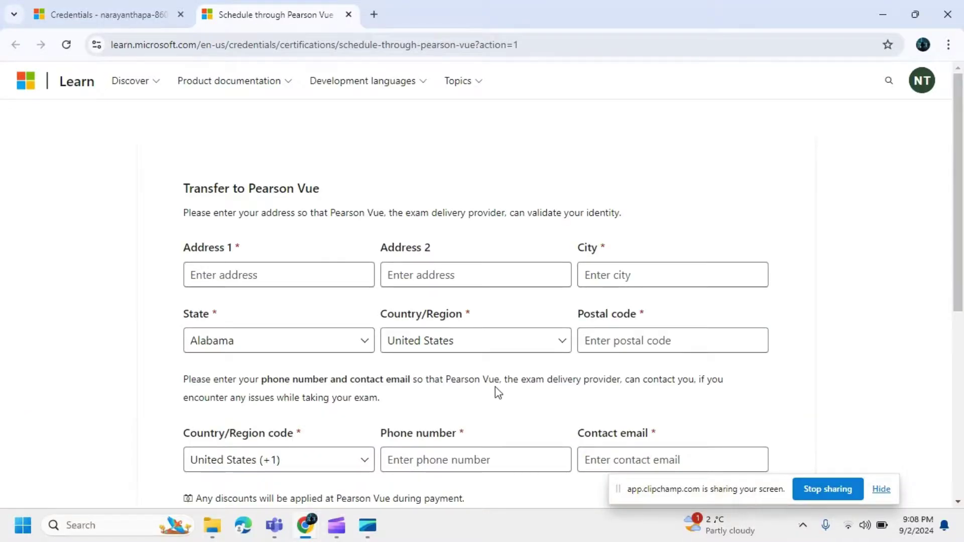
{"action": "scroll", "coordinate": [496, 387], "scroll_direction": "down", "scroll_amount": 3}
{"action": "scroll", "coordinate": [496, 387], "scroll_direction": "down", "scroll_amount": 2}
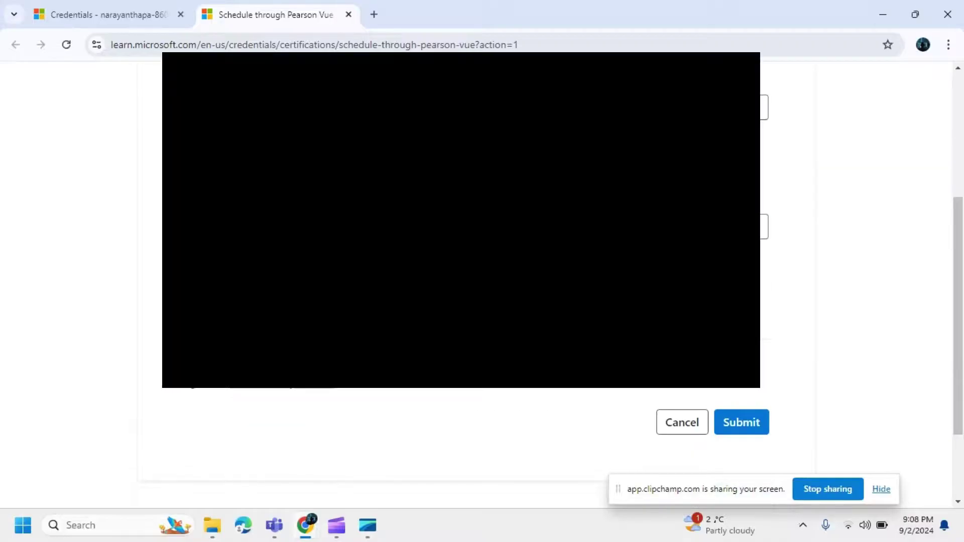
{"action": "scroll", "coordinate": [652, 452], "scroll_direction": "up", "scroll_amount": 2}
{"action": "left_click_drag", "start_coordinate": [684, 492], "coordinate": [701, 445]}
{"action": "scroll", "coordinate": [708, 392], "scroll_direction": "down", "scroll_amount": 2}
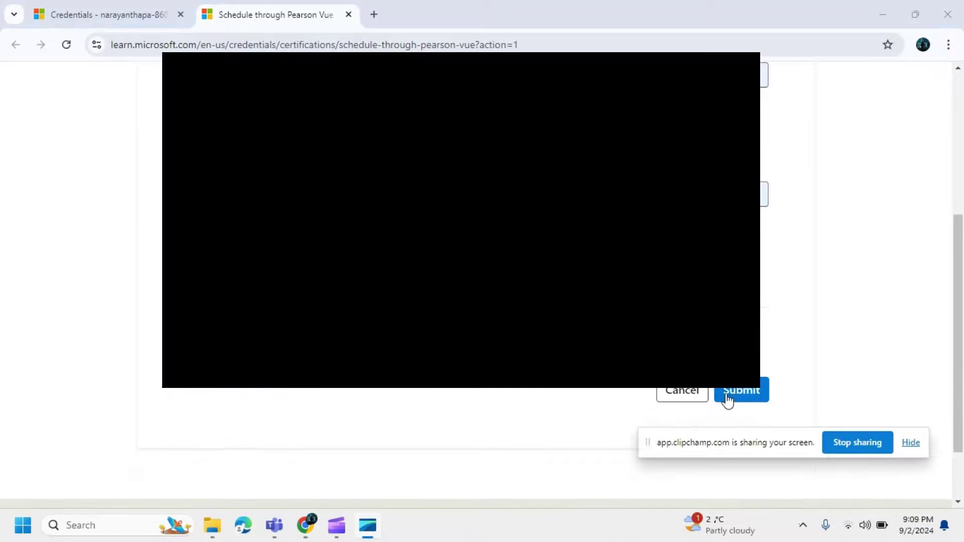
{"action": "left_click", "coordinate": [729, 396]}
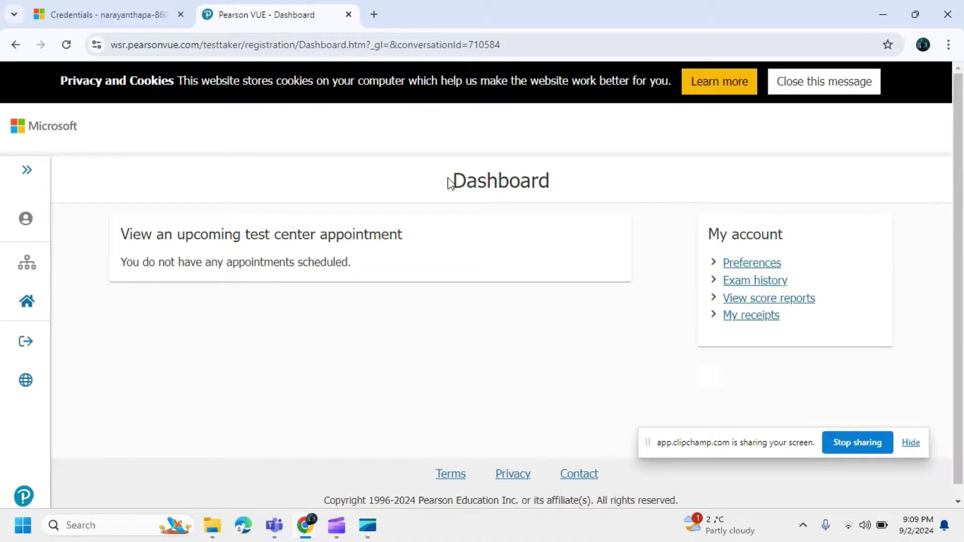
Open the score reports list and view the DP-900 exam's report.
{"action": "left_click", "coordinate": [763, 299]}
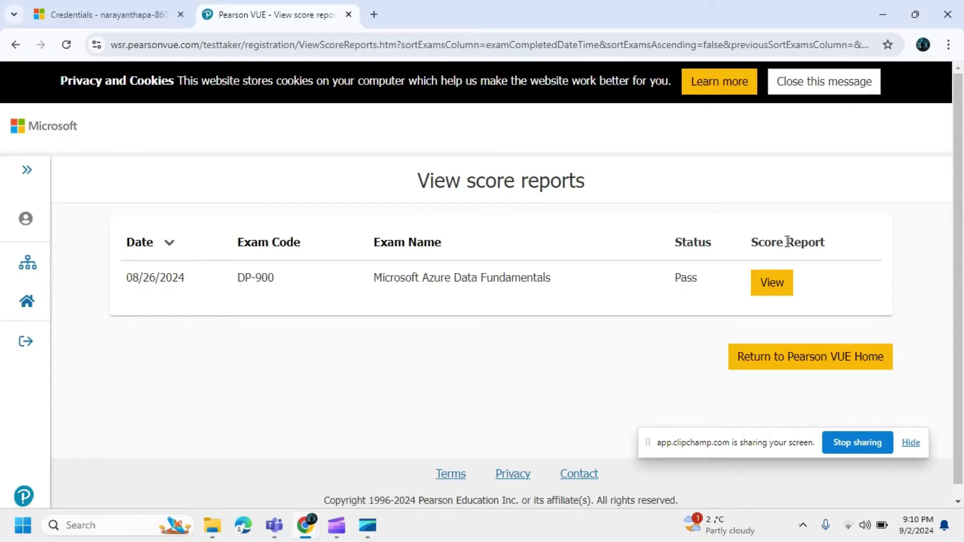
{"action": "left_click", "coordinate": [772, 284]}
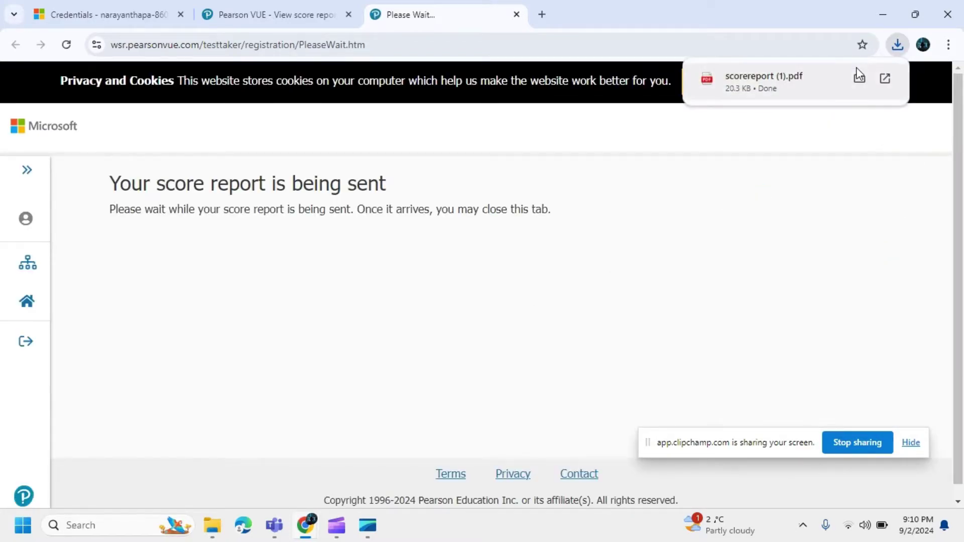
Open scorereport (1).pdf and scroll to the section performance and pass message.
{"action": "left_click", "coordinate": [810, 81]}
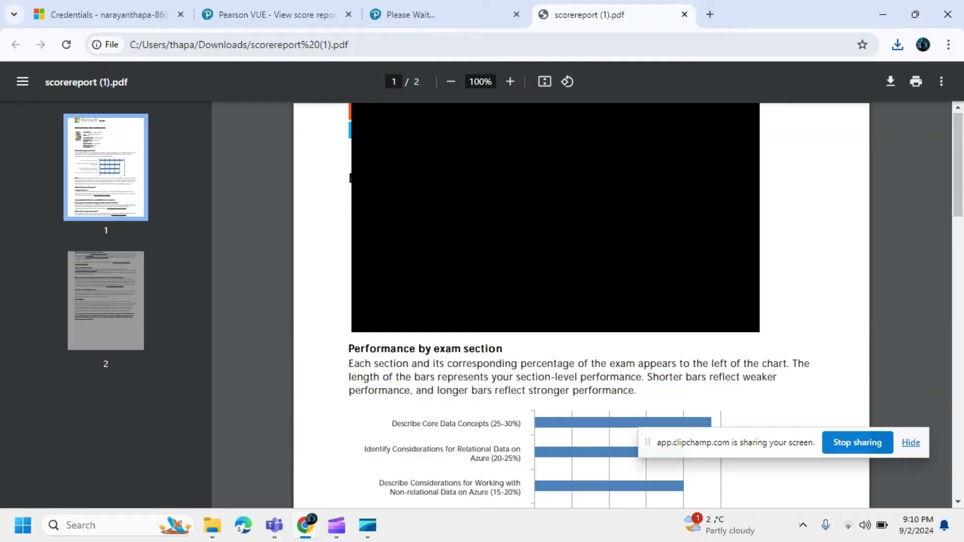
{"action": "scroll", "coordinate": [581, 301], "scroll_direction": "down", "scroll_amount": 3}
{"action": "scroll", "coordinate": [580, 301], "scroll_direction": "down", "scroll_amount": 2}
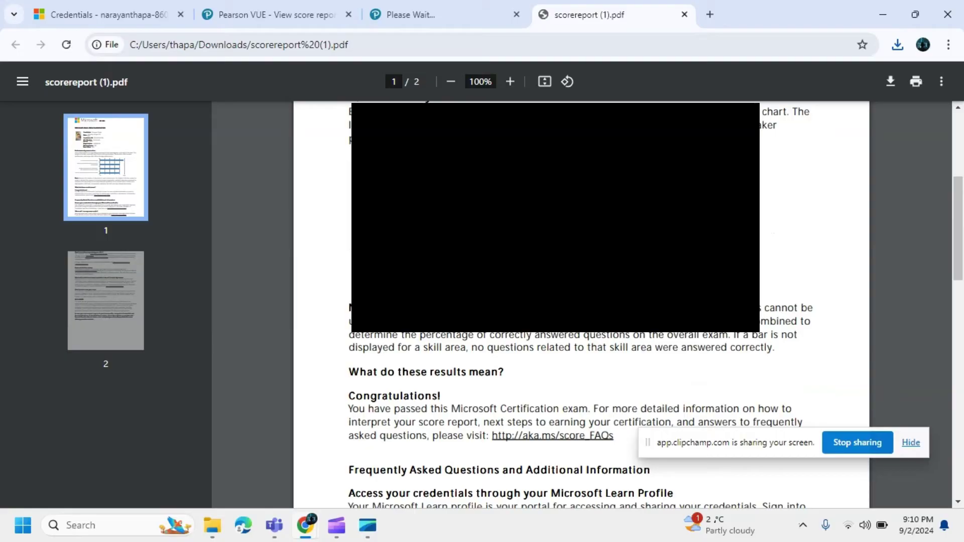